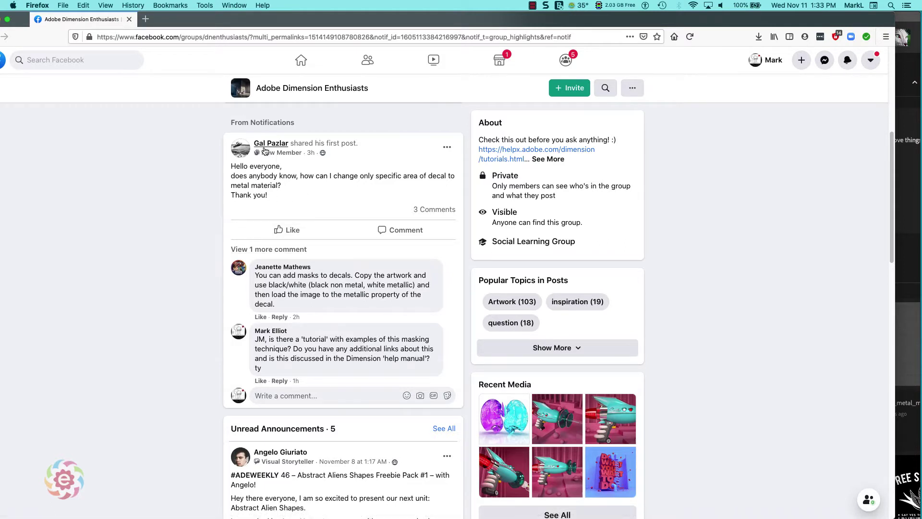
- Move the browser aside and, in Adobe Dimension, apply Rainbow Anodized Metal to only the cube's front face
mouse_move(271, 145)
left_click_drag(170, 19, 921, 20)
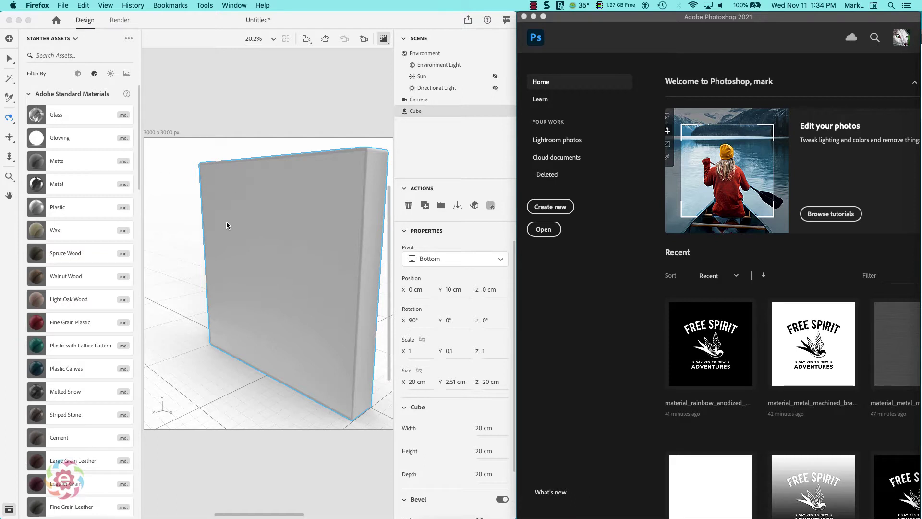
left_click(7, 79)
left_click(7, 80)
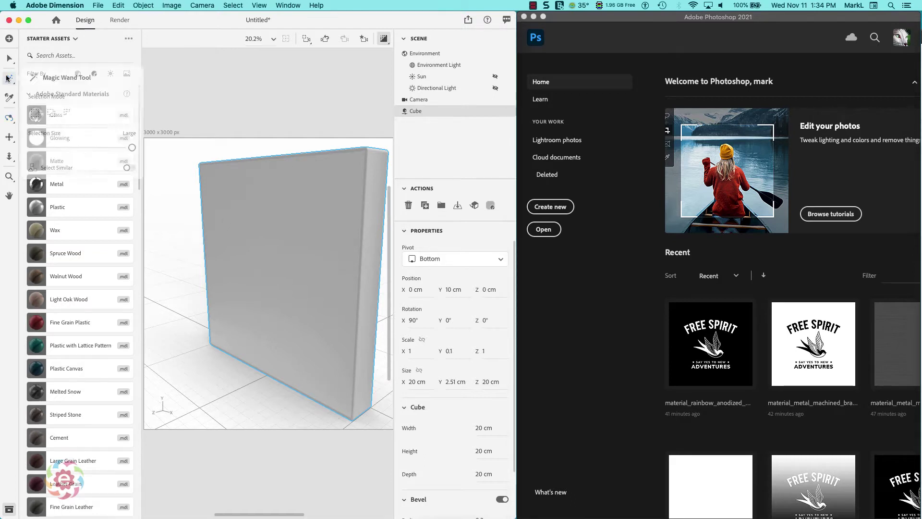
left_click(299, 258)
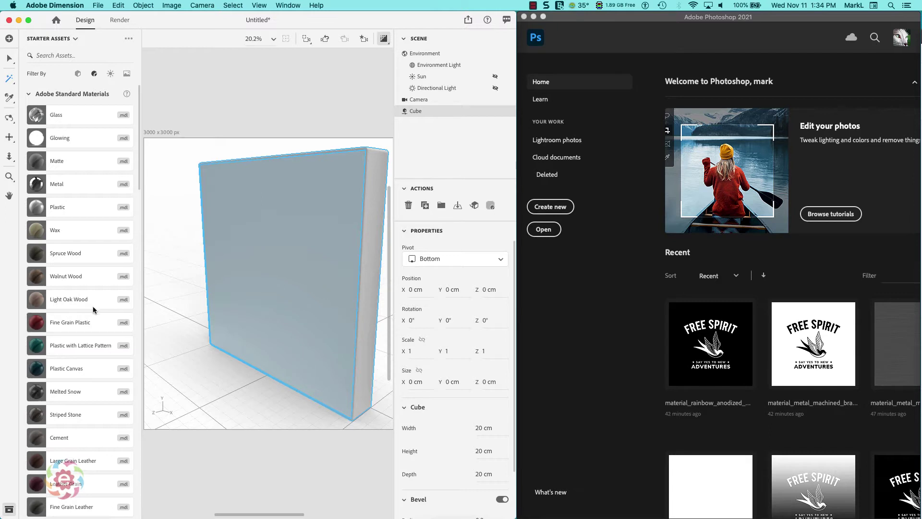
left_click_drag(138, 152, 139, 207)
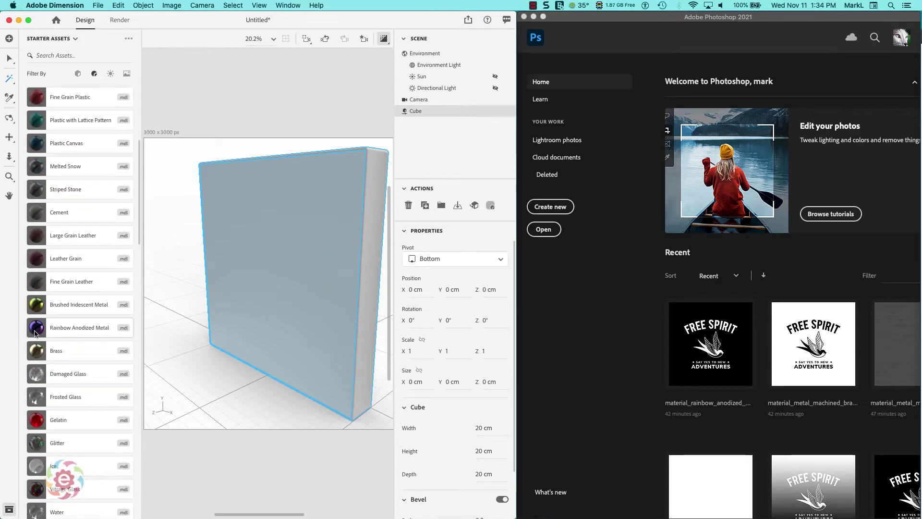
left_click_drag(35, 332, 310, 233)
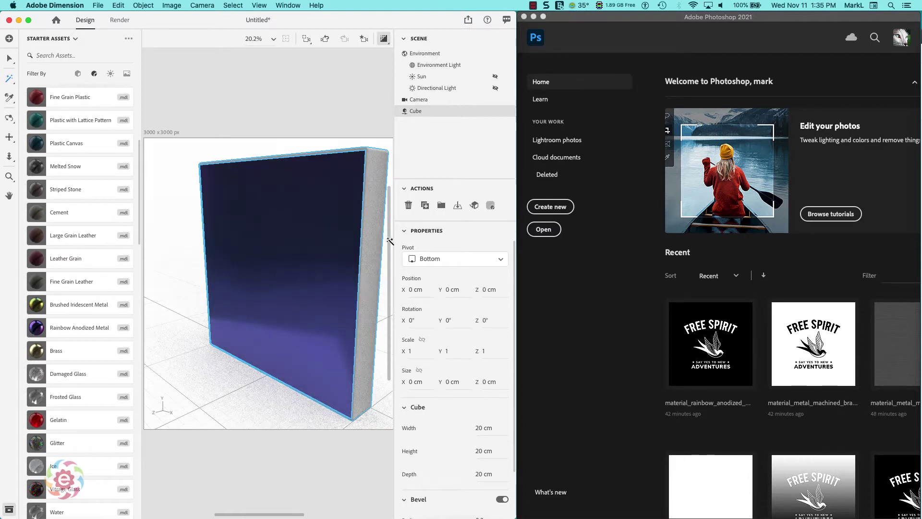
- Load 81588.jpg as the metallic map of the cube's Rainbow Anodized Metal material
double_click(404, 112)
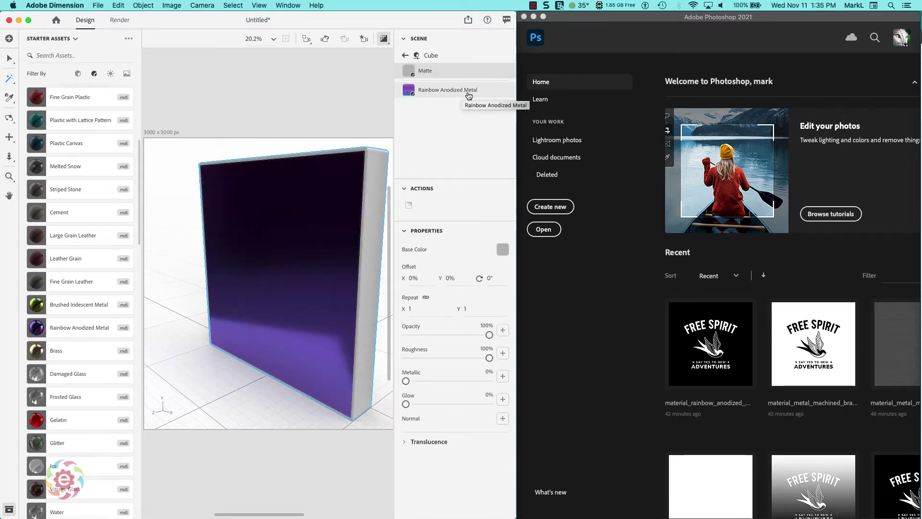
left_click(410, 93)
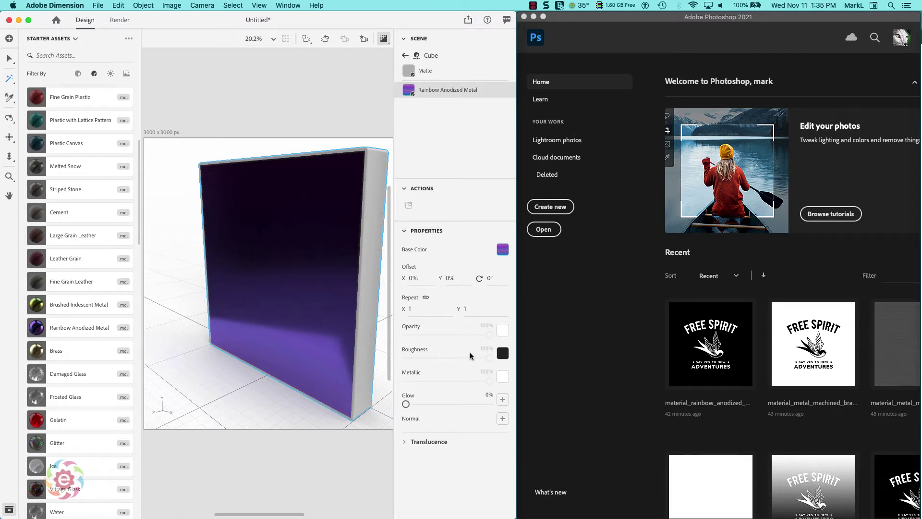
left_click(503, 377)
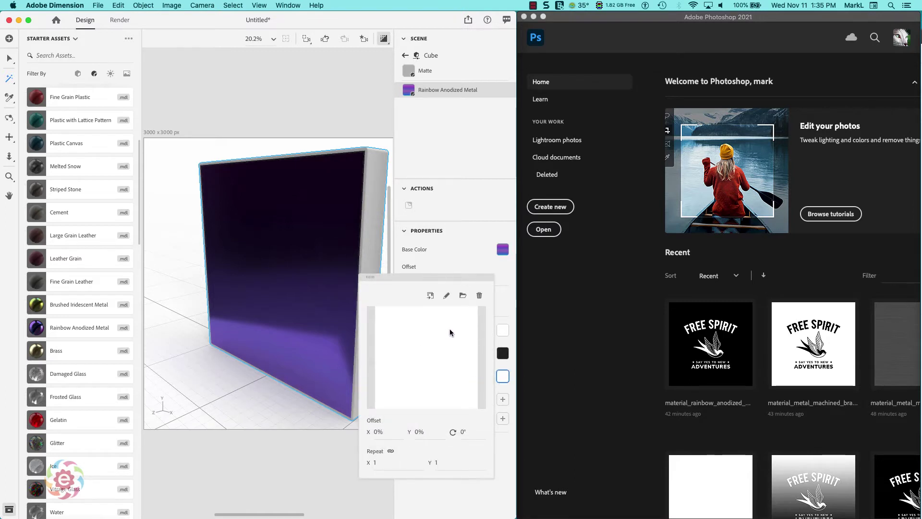
left_click(462, 297)
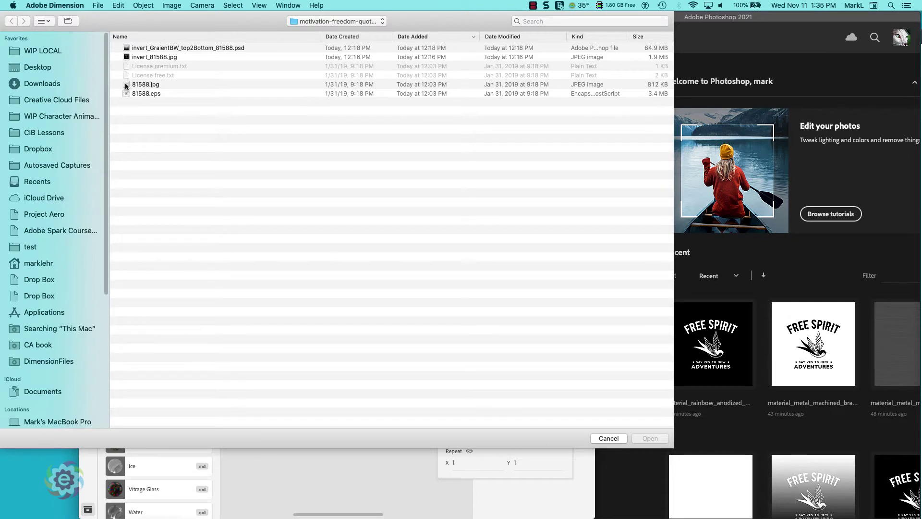
double_click(127, 85)
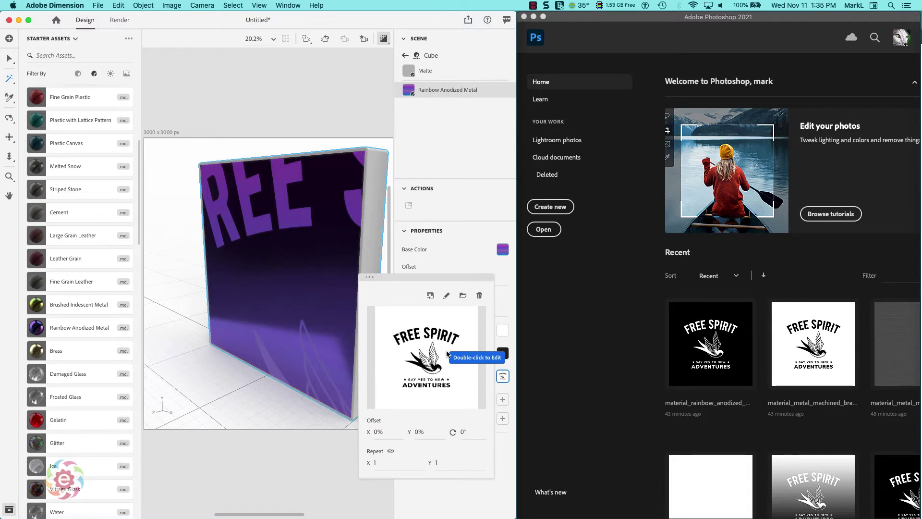
left_click(465, 267)
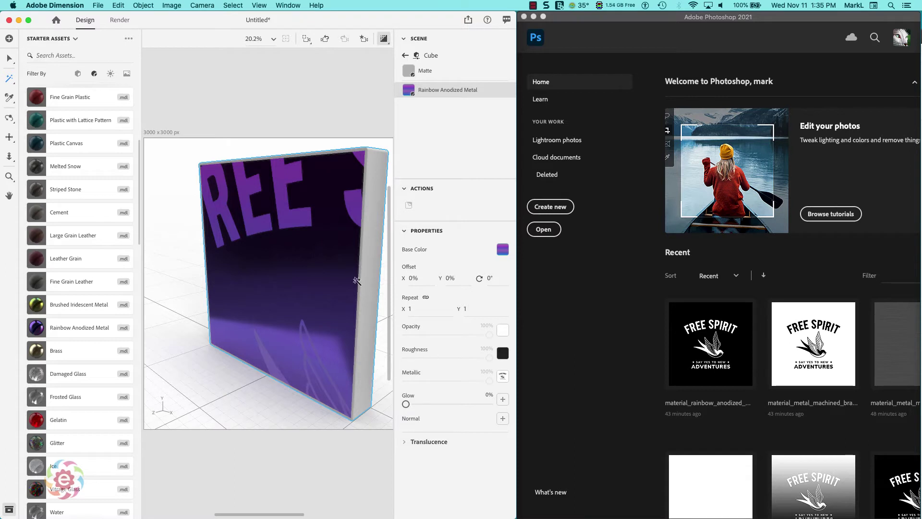
- Fit the logo on the cube's front face by setting the material offset to X -72%, Y -56% and the repeat to 3.2
left_click(364, 39)
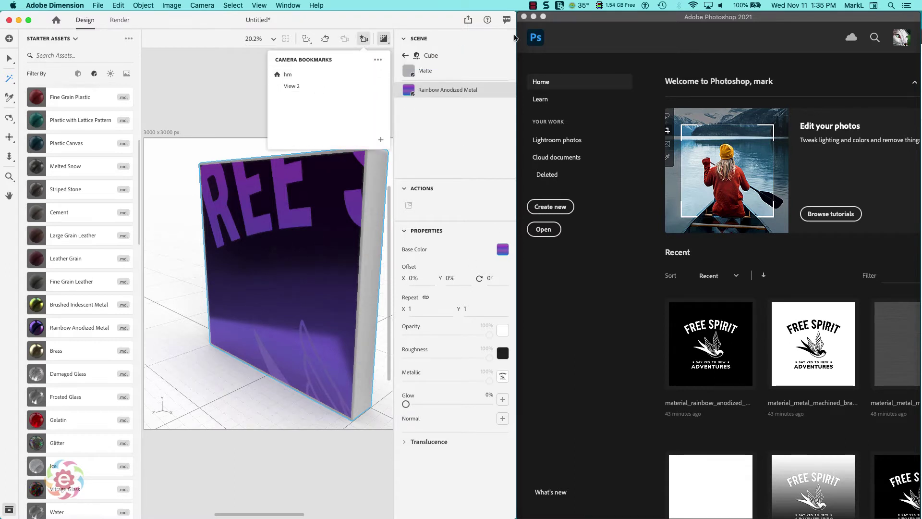
left_click(386, 25)
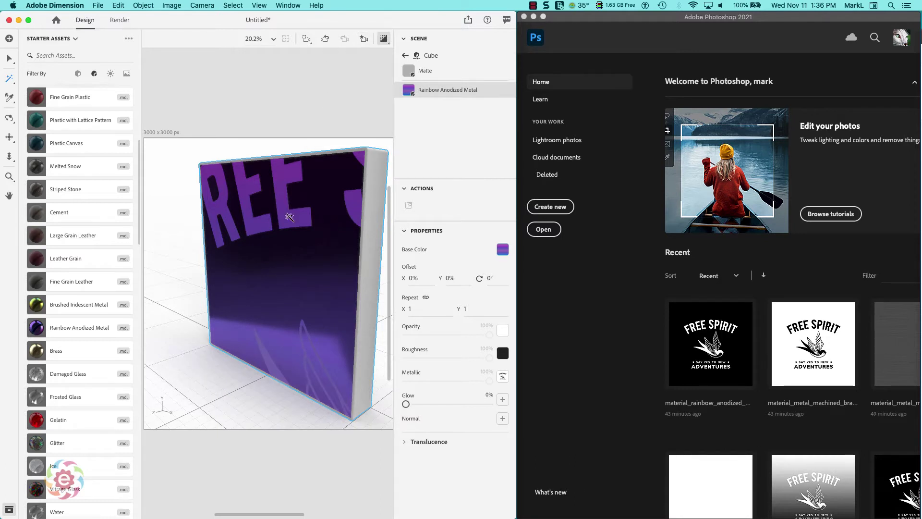
key("f")
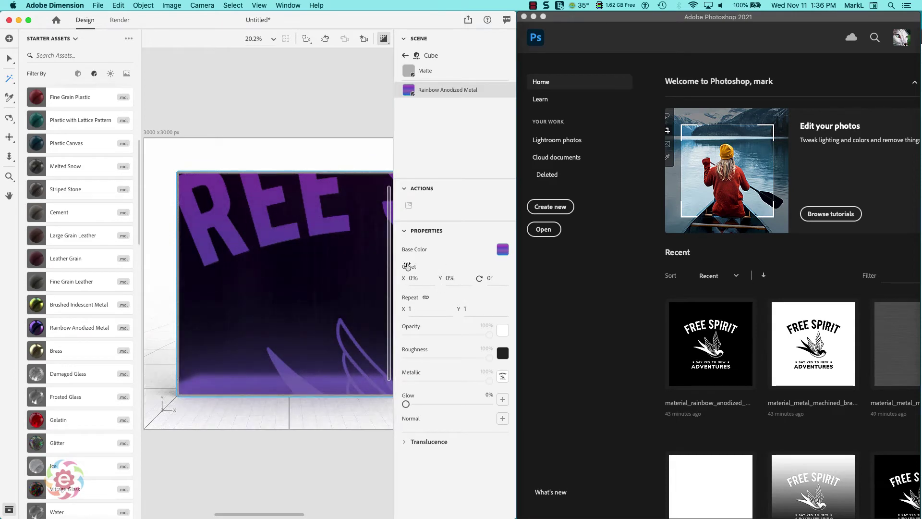
left_click_drag(411, 279, 367, 279)
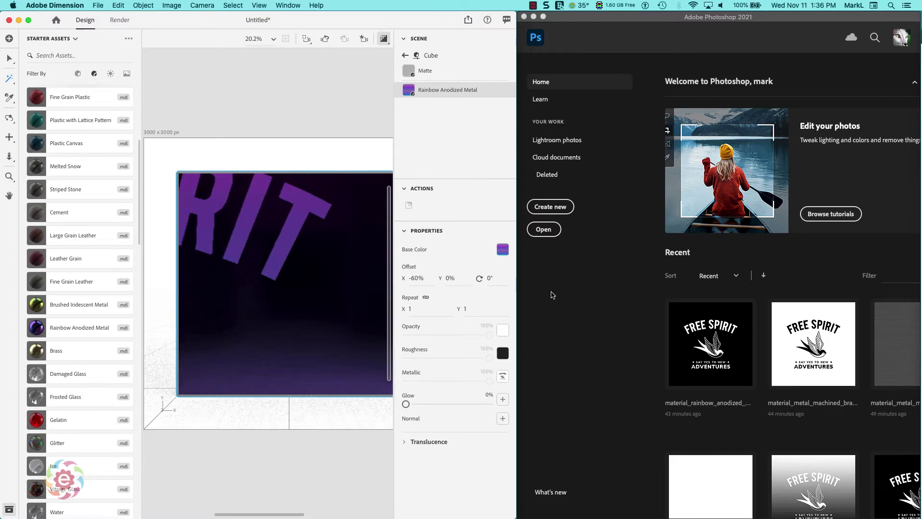
left_click_drag(450, 278, 411, 278)
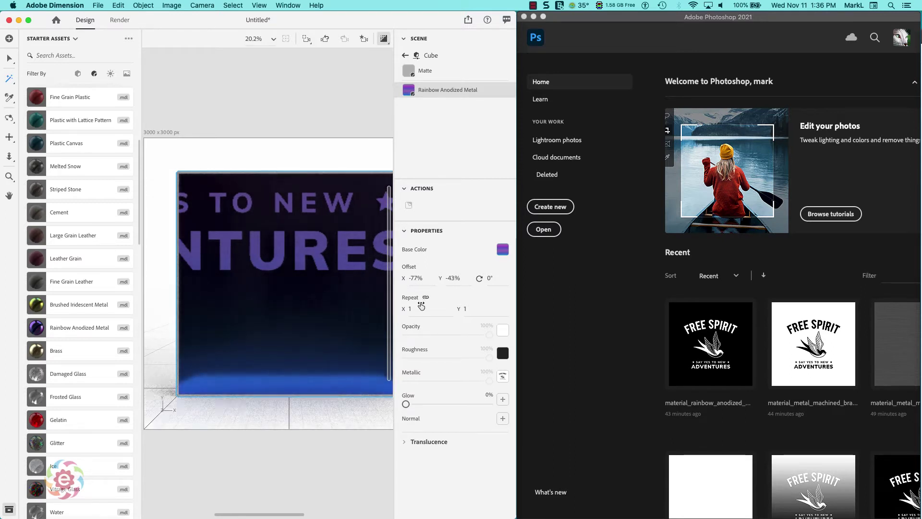
left_click_drag(410, 309, 451, 278)
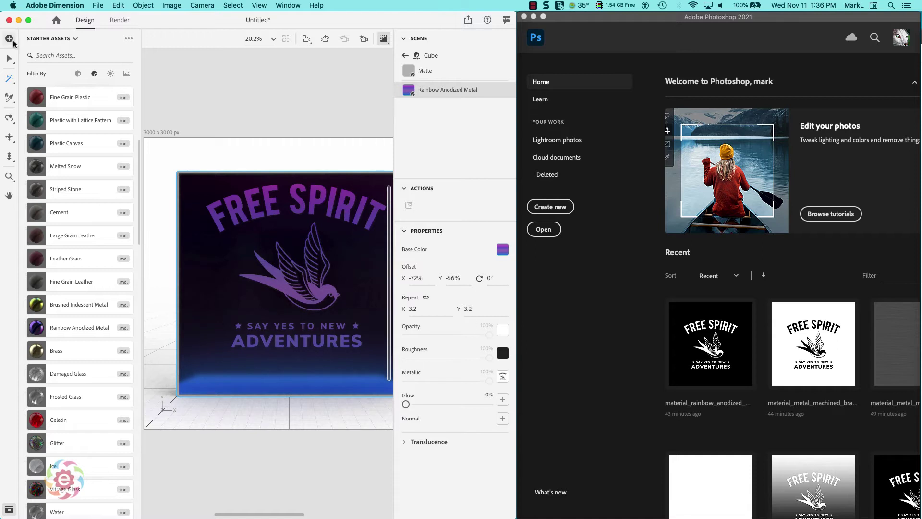
- Open the material's metallic map in Photoshop for editing and move the Layers panel clear of the artwork
left_click(9, 60)
key("1")
left_click_drag(286, 265, 311, 270)
key("v")
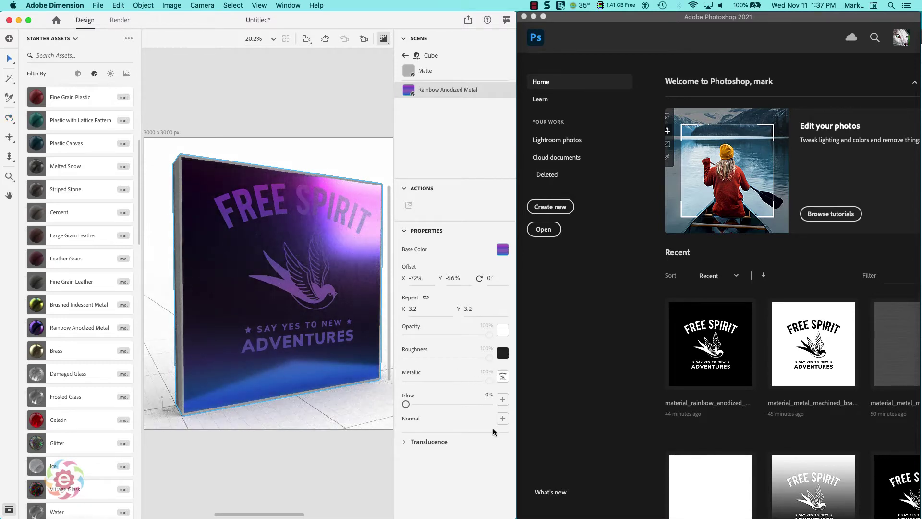
left_click(503, 377)
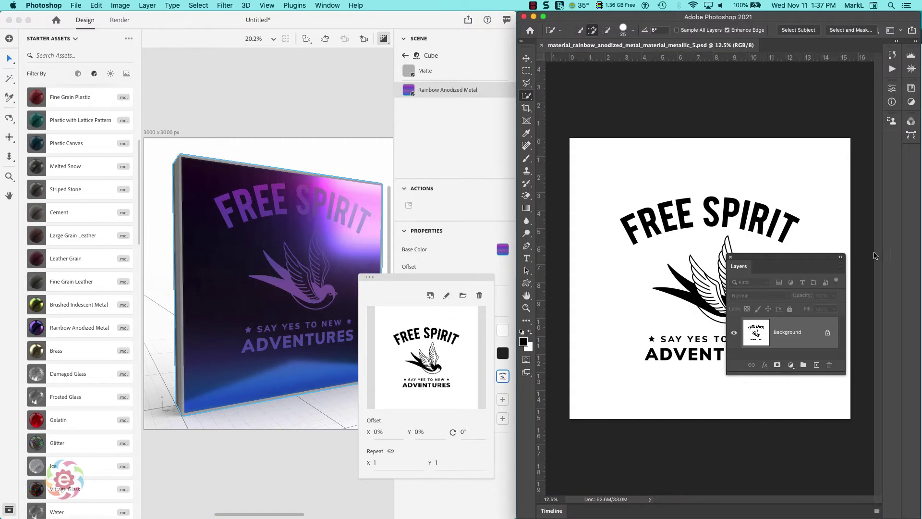
left_click_drag(783, 259, 789, 375)
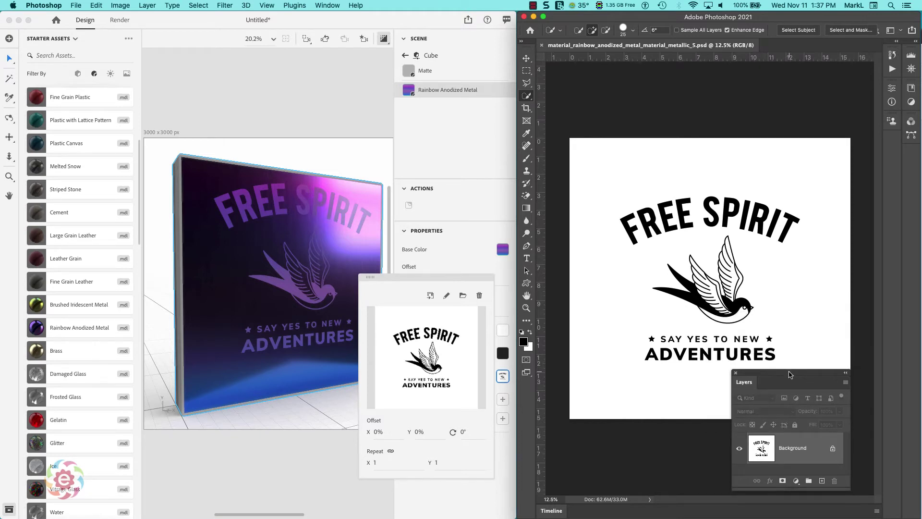
left_click(443, 267)
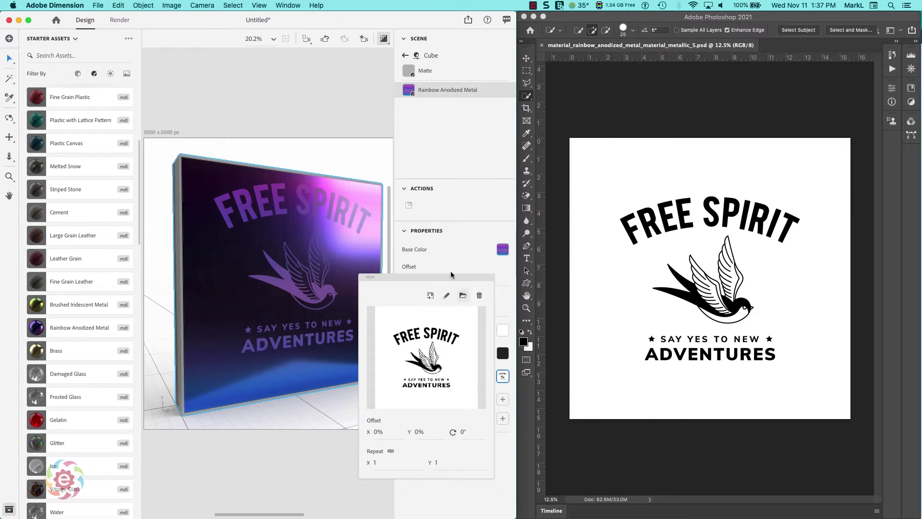
left_click(450, 270)
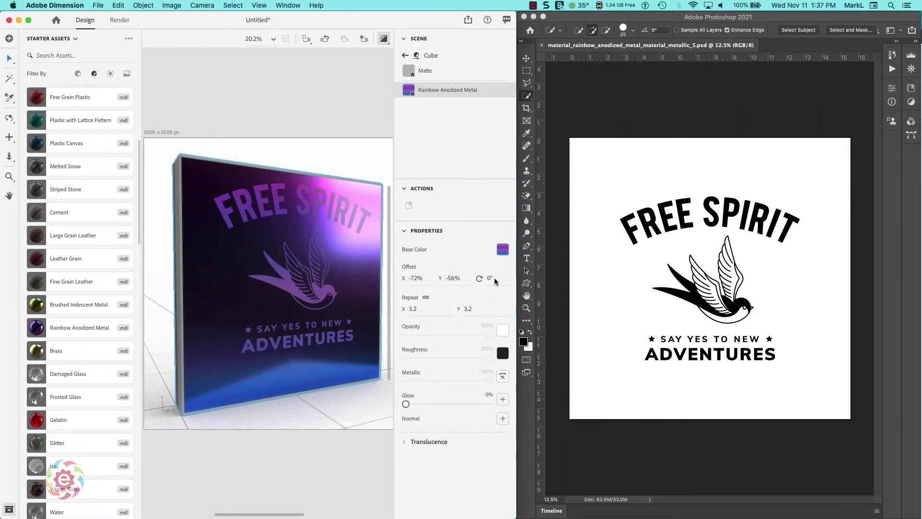
- Invert the black and white of the logo image in Photoshop and save it to update the metallic map
left_click(659, 387)
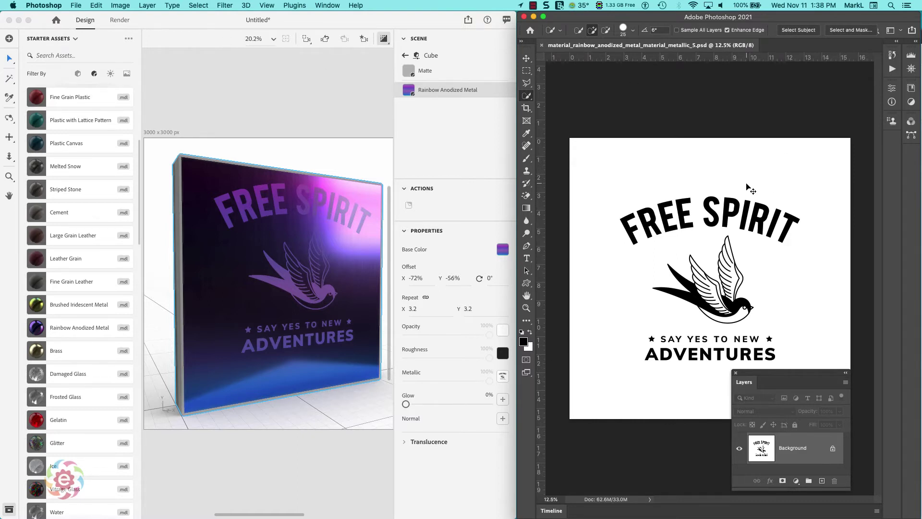
key("super+i")
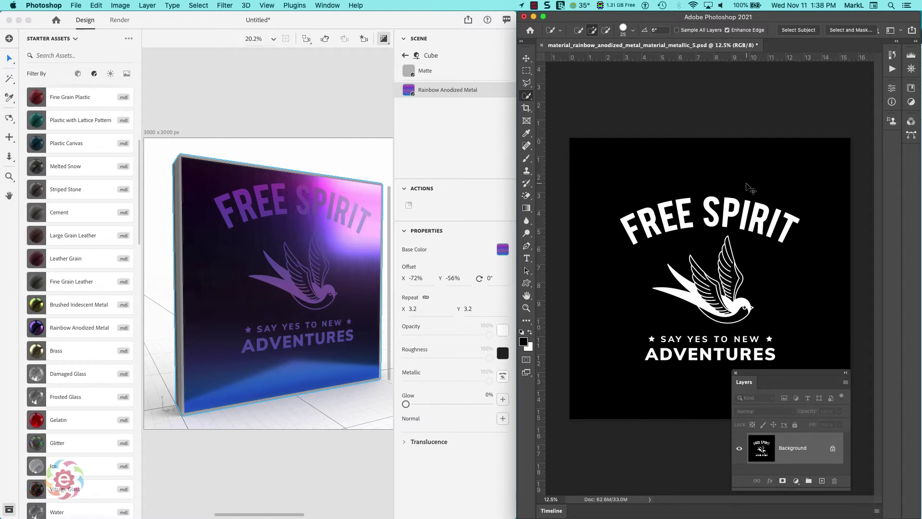
key("super+s")
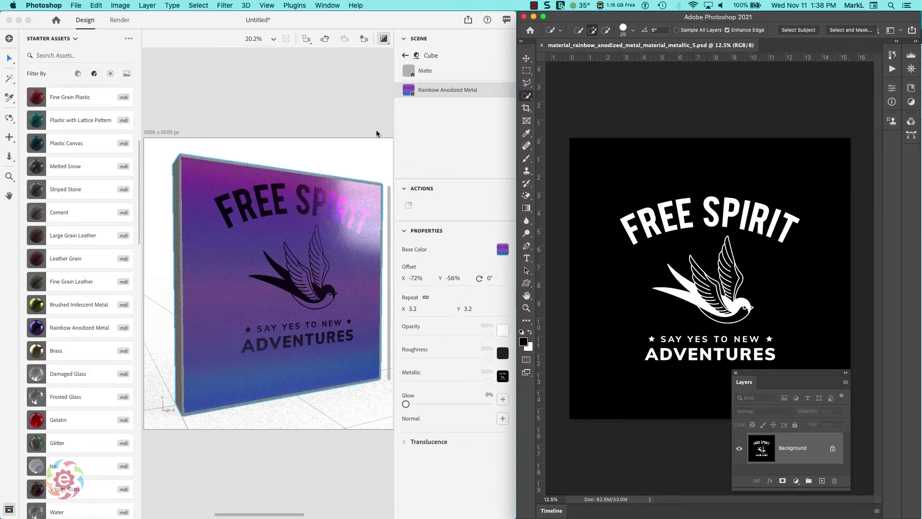
- Return to Dimension, turn on the scene's Sun light and examine the reflections on the cube's front face
left_click(328, 154)
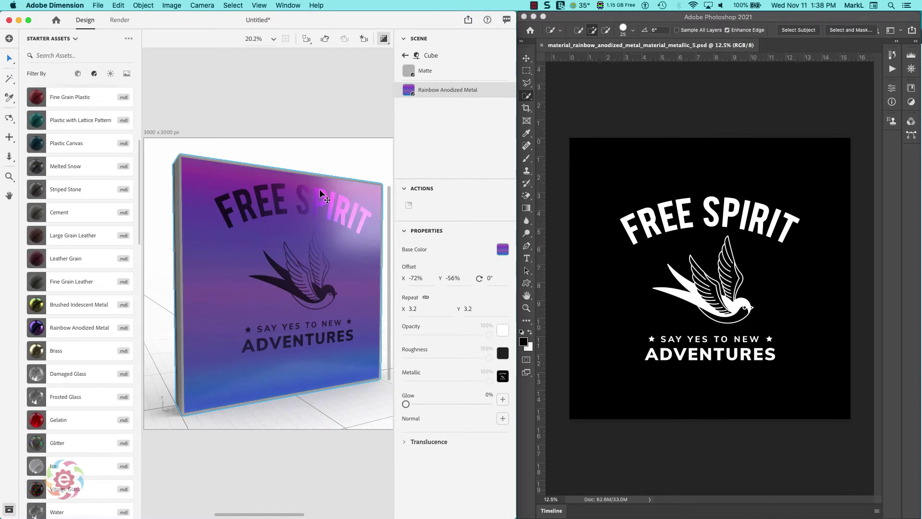
key("1")
left_click_drag(316, 198, 337, 192)
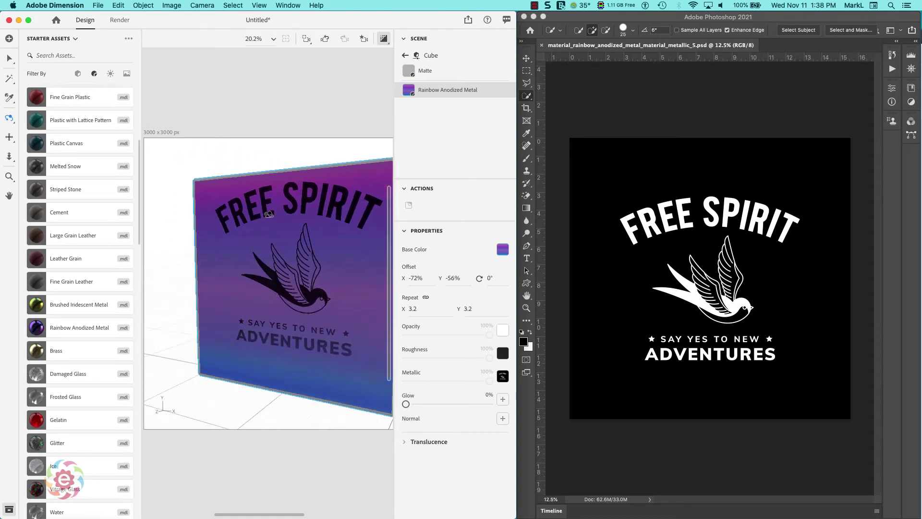
left_click_drag(269, 213, 324, 208)
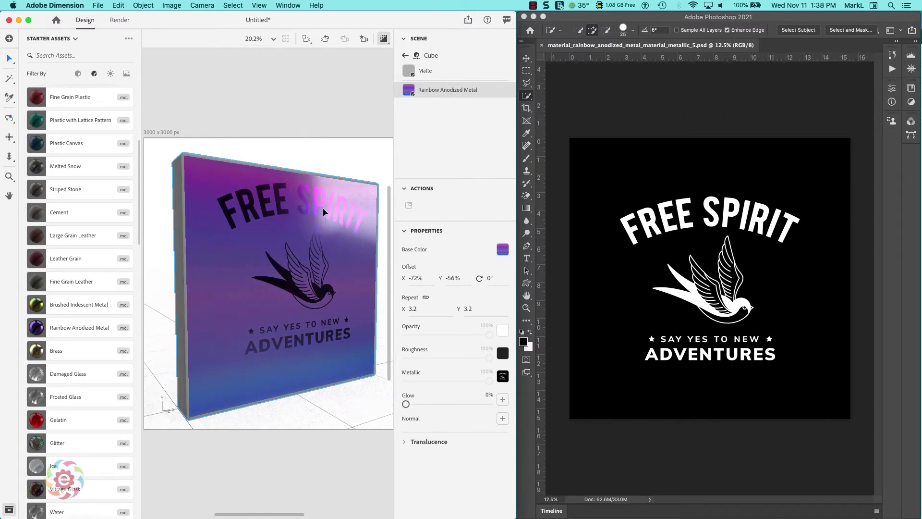
key("v")
left_click(406, 58)
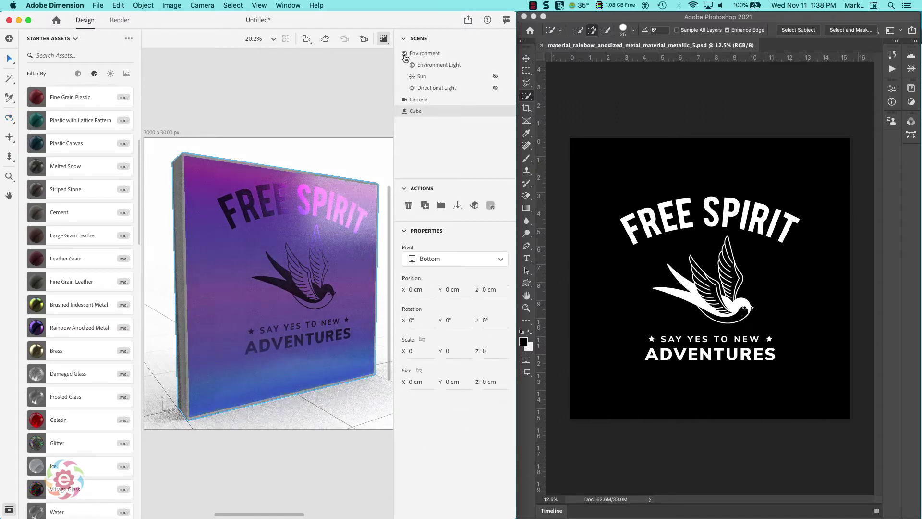
left_click(495, 76)
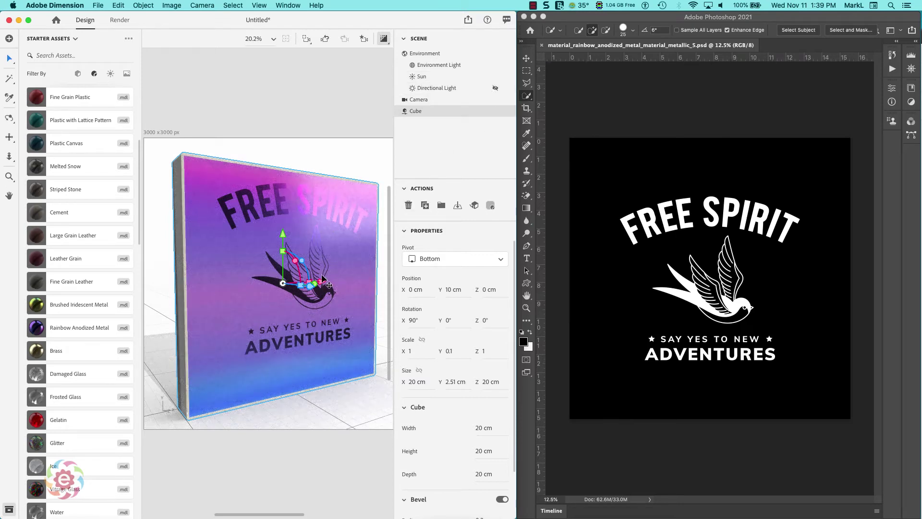
key("1")
left_click_drag(329, 285, 325, 267)
key("v")
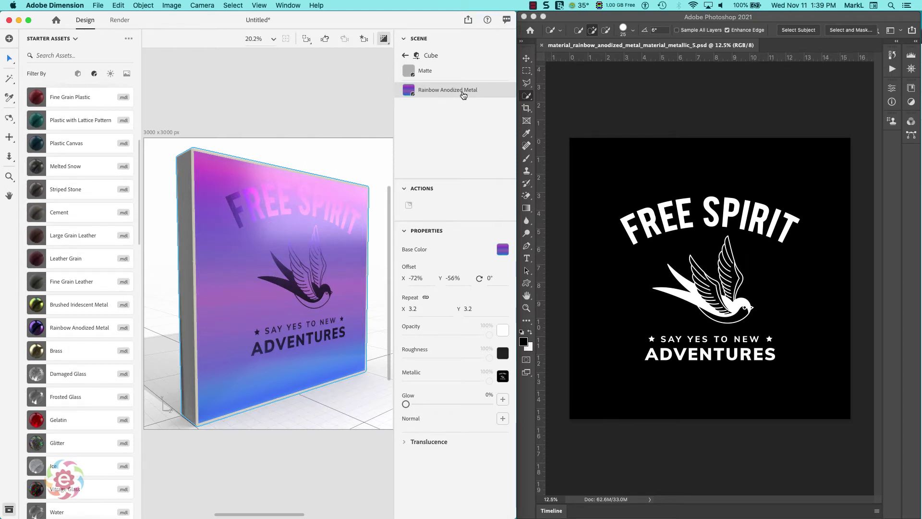
- Close the metallic map document in Photoshop and switch back to Dimension
left_click(543, 48)
left_click(542, 46)
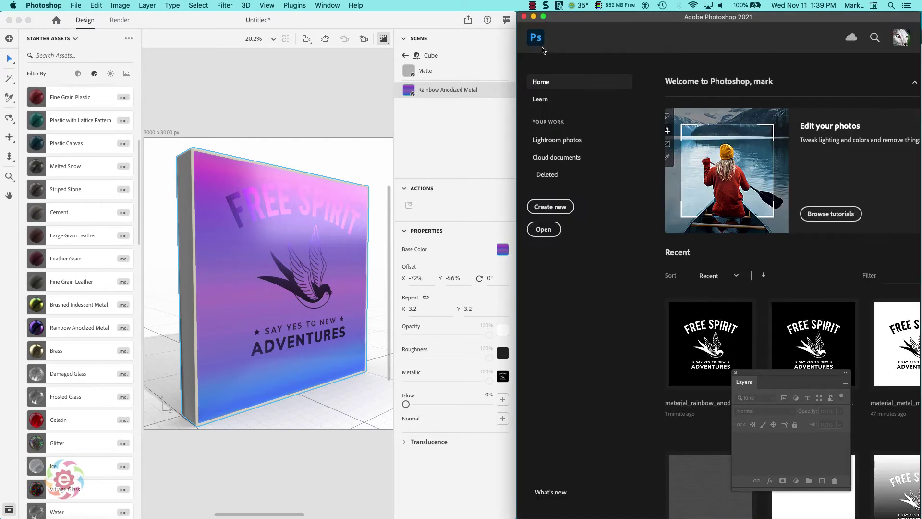
left_click(471, 142)
- Replace the Rainbow Anodized Metal on the cube's front face with the Scratched Copper substance material
scroll(122, 258, "down", 10)
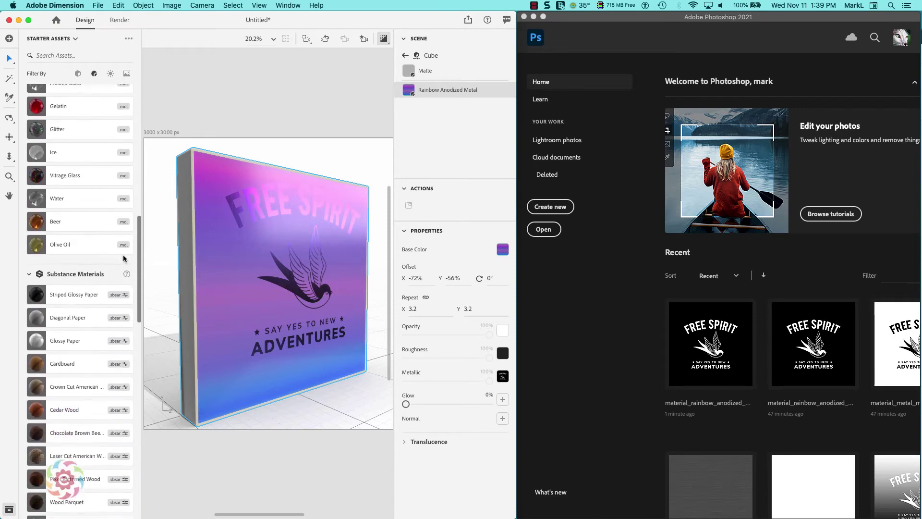
scroll(123, 258, "down", 1)
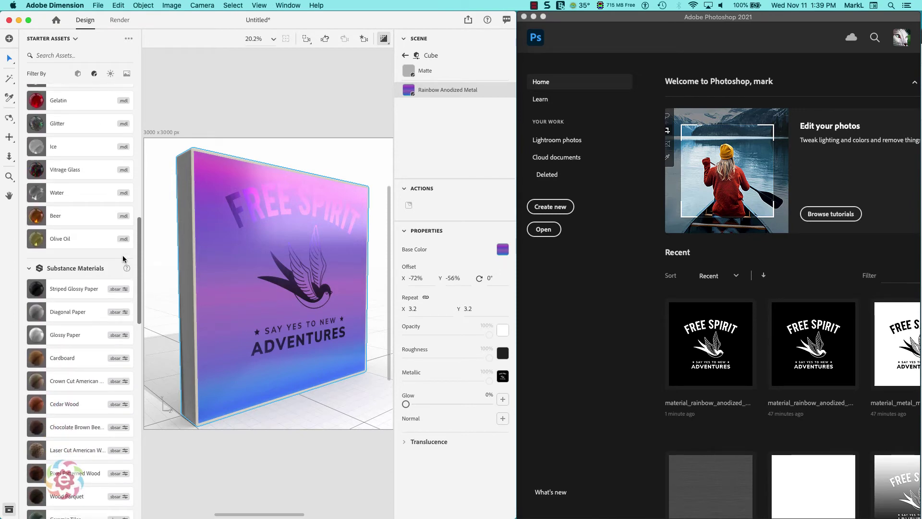
scroll(123, 259, "down", 5)
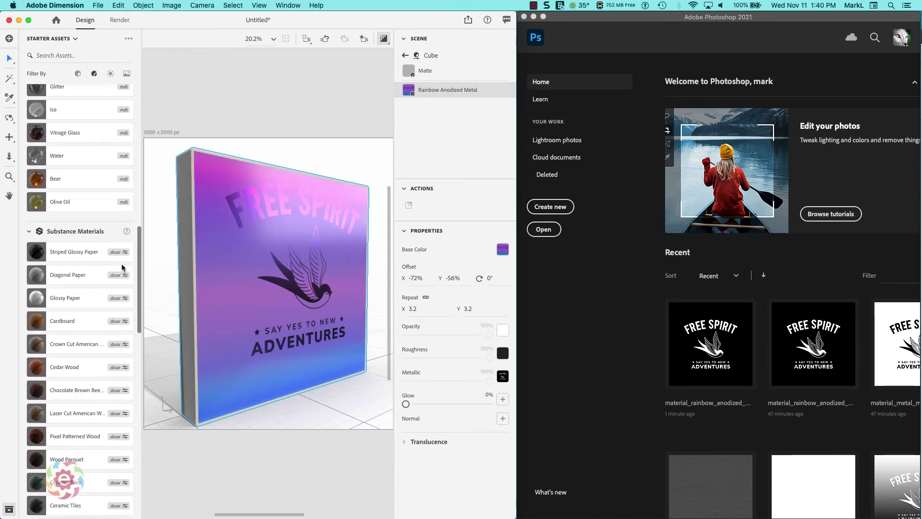
scroll(122, 270, "down", 15)
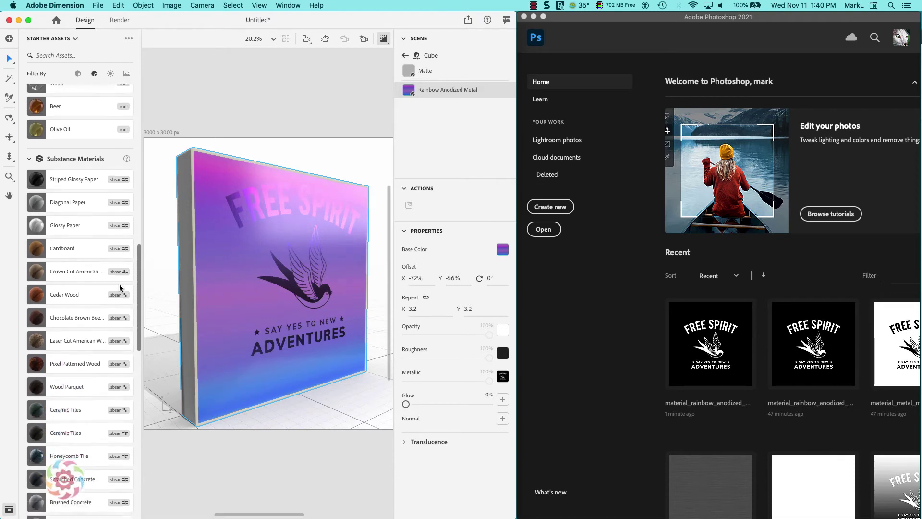
scroll(120, 305, "down", 16)
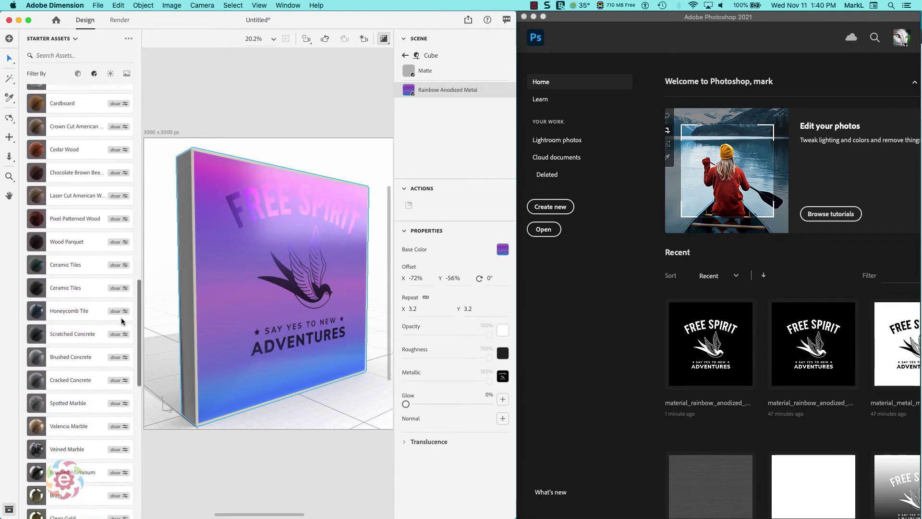
scroll(121, 346, "down", 6)
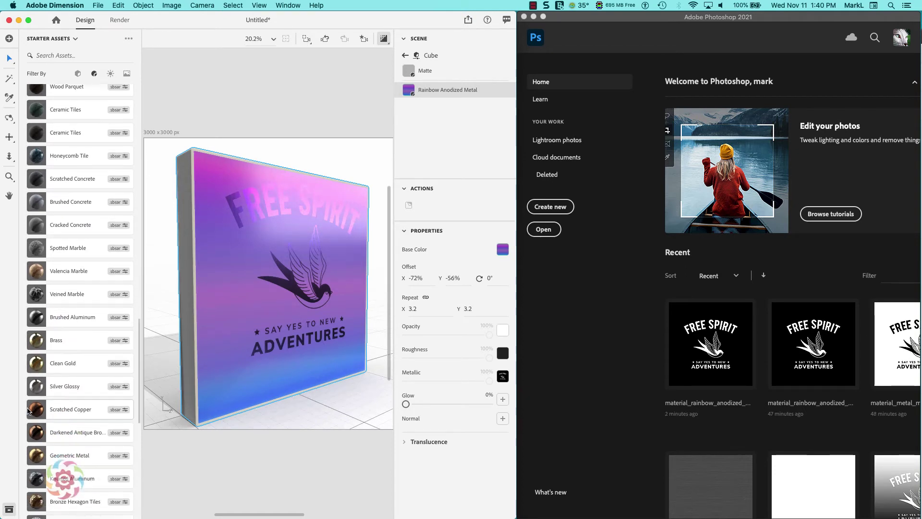
left_click_drag(30, 411, 406, 91)
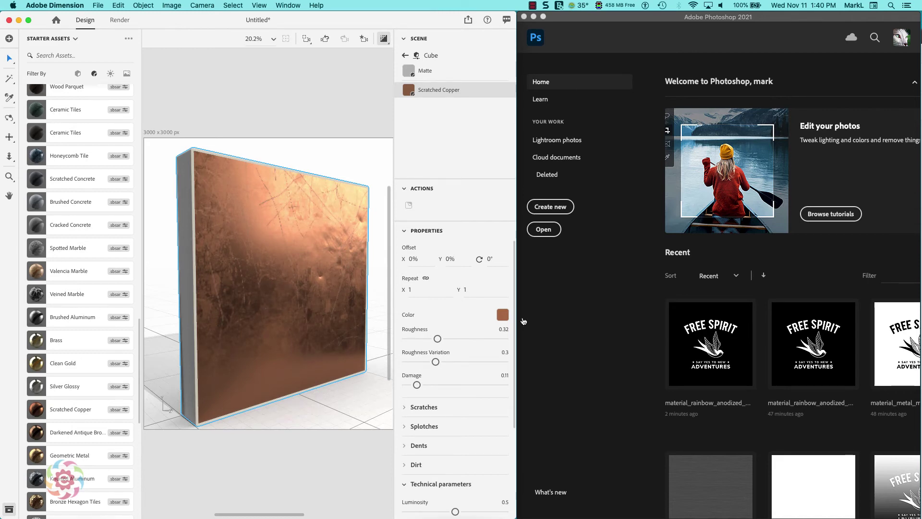
- Examine the Scratched Copper's colour, technical parameters and Dirt, Dents, Splotches and Scratches settings for a metallic map option
left_click(502, 315)
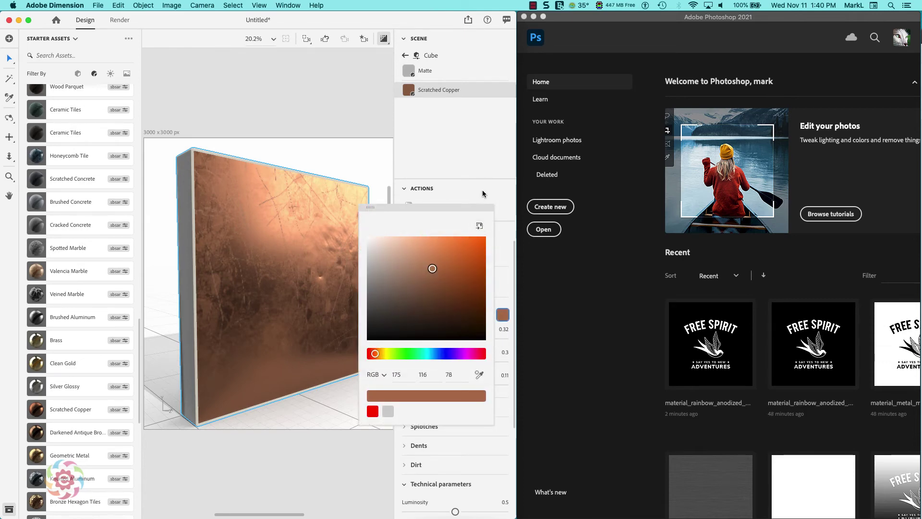
left_click(500, 284)
scroll(514, 314, "down", 5)
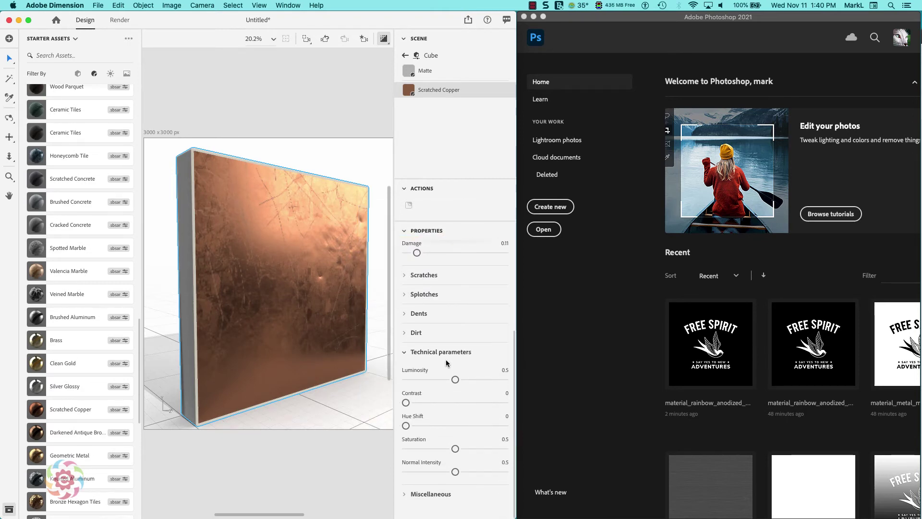
left_click(405, 334)
left_click(405, 335)
left_click(404, 316)
left_click(404, 316)
left_click(405, 294)
left_click(405, 294)
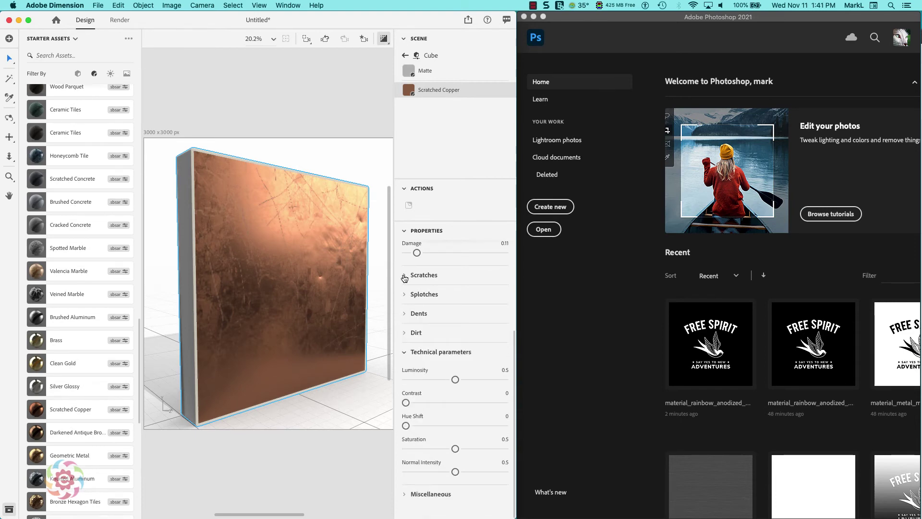
left_click(404, 276)
left_click(405, 275)
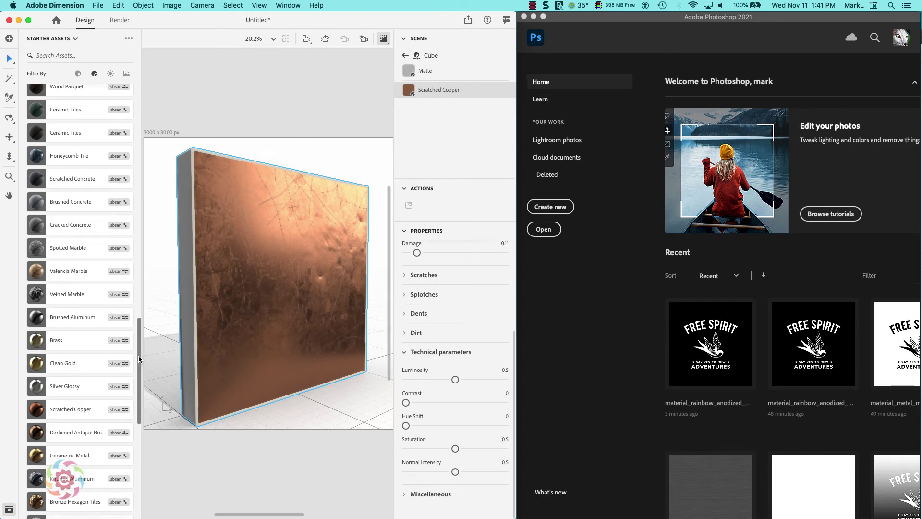
- Replace the front face's material with the standard Brass material and load 81588.jpg as its metallic map
left_click_drag(140, 358, 133, 192)
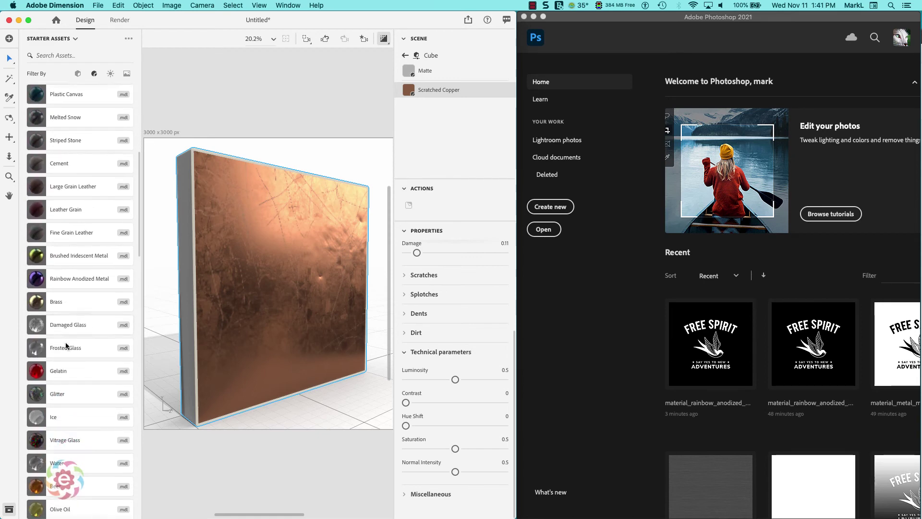
left_click_drag(42, 304, 409, 90)
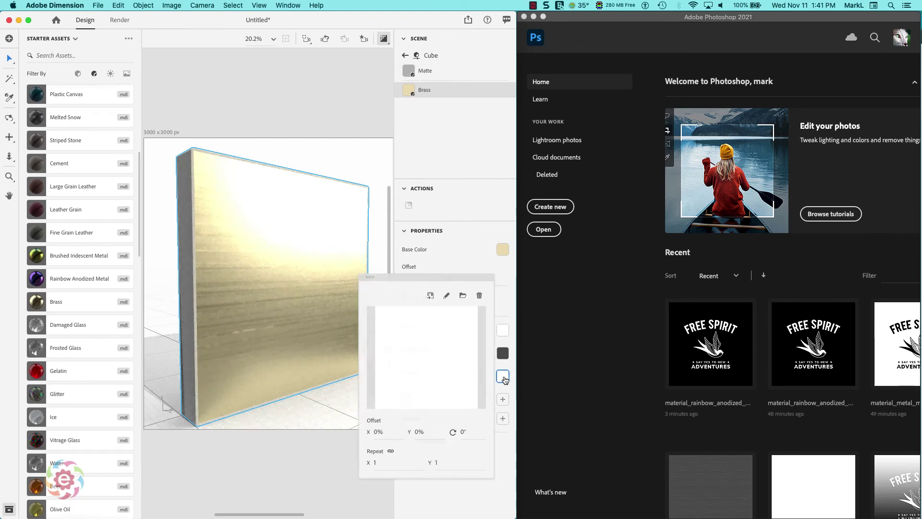
left_click(503, 378)
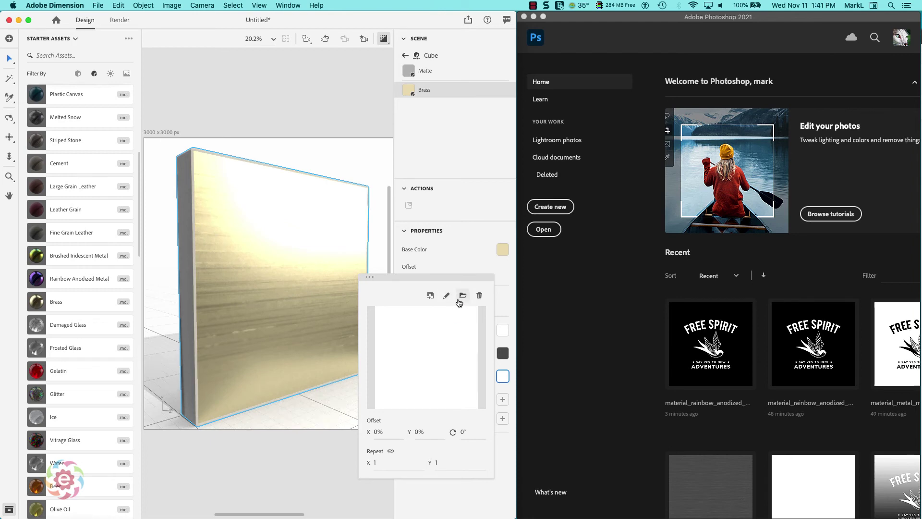
left_click(463, 296)
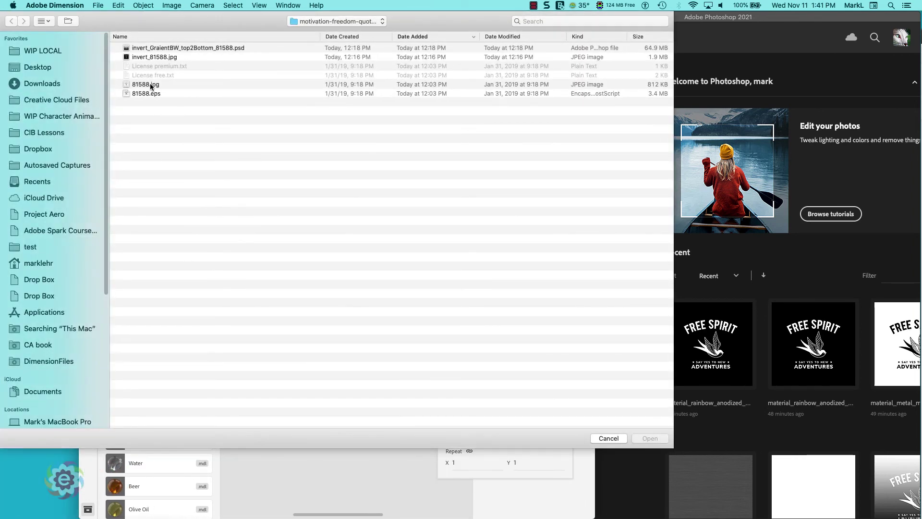
double_click(153, 86)
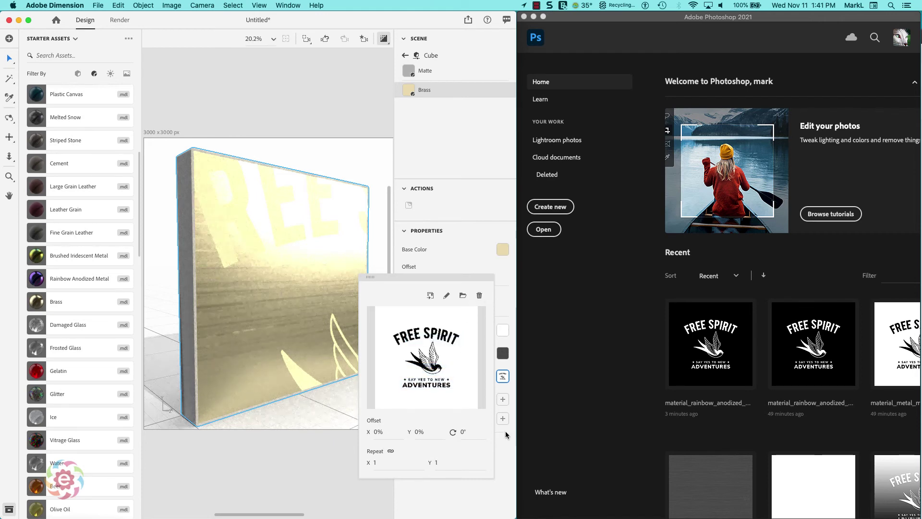
left_click(496, 493)
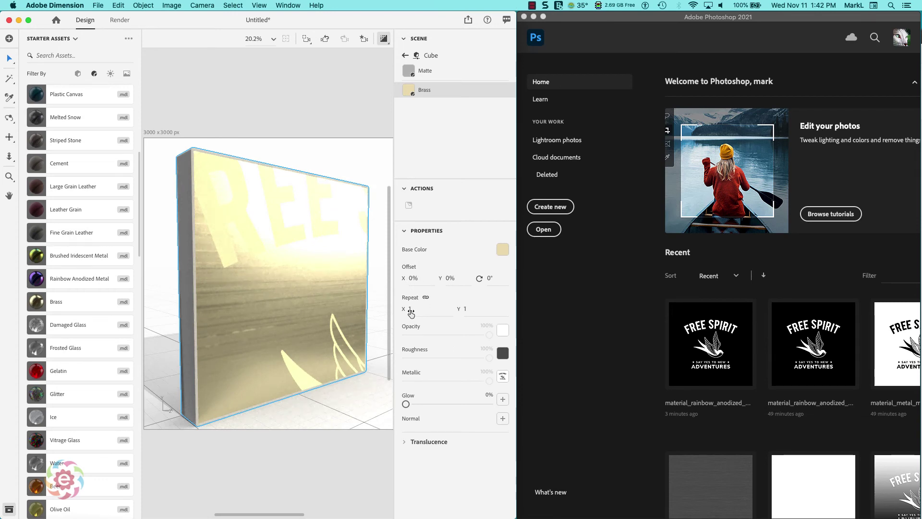
- Fit the logo on the front face by setting the Brass material's repeat to 3.2 and its offset to X -70%, Y -53%
left_click_drag(408, 309, 472, 308)
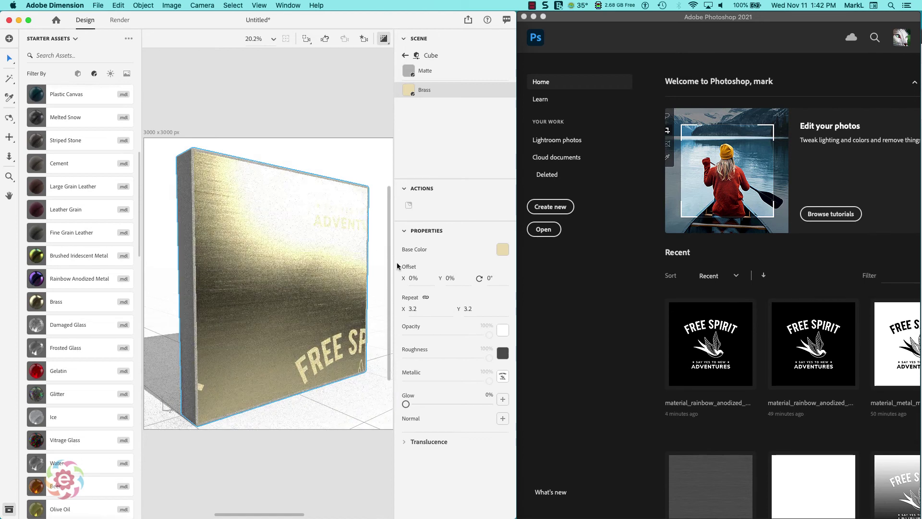
left_click_drag(413, 278, 360, 278)
left_click_drag(440, 278, 399, 278)
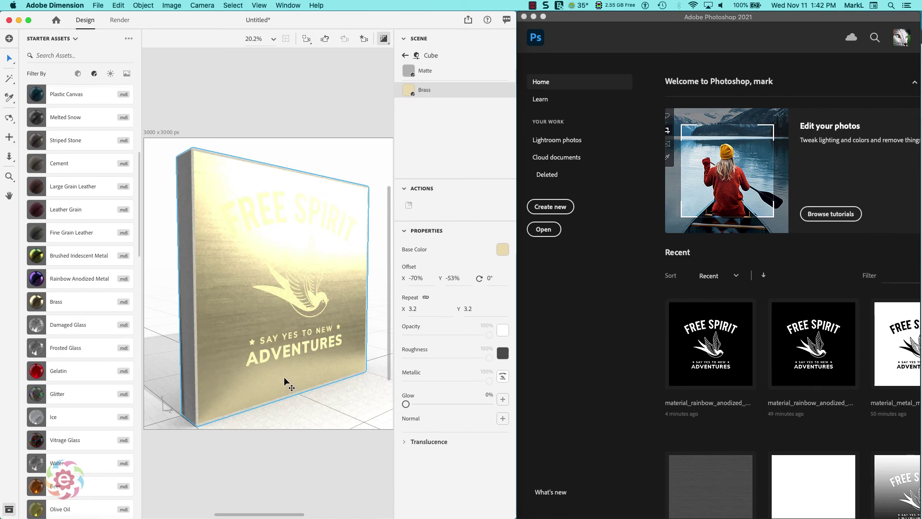
- Open the Brass metallic map in Photoshop, invert its black and white, and save it to update the material
left_click(503, 377)
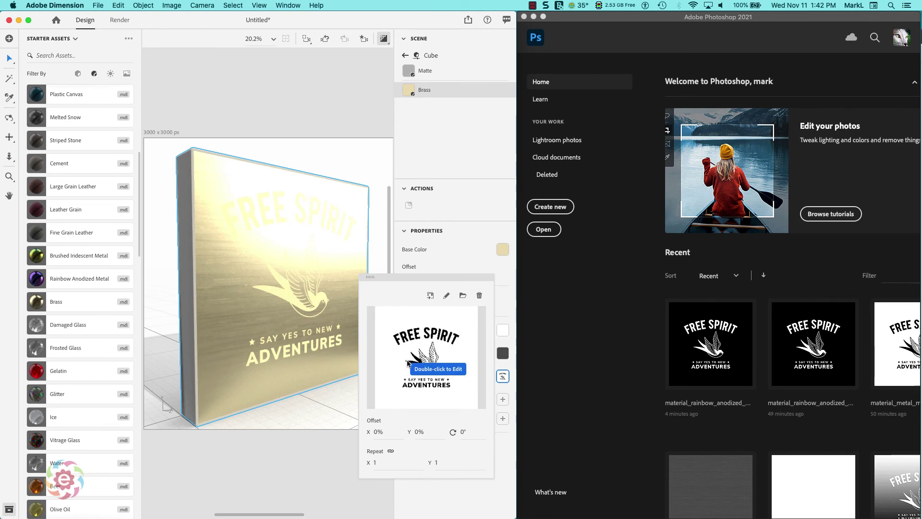
left_click(446, 298)
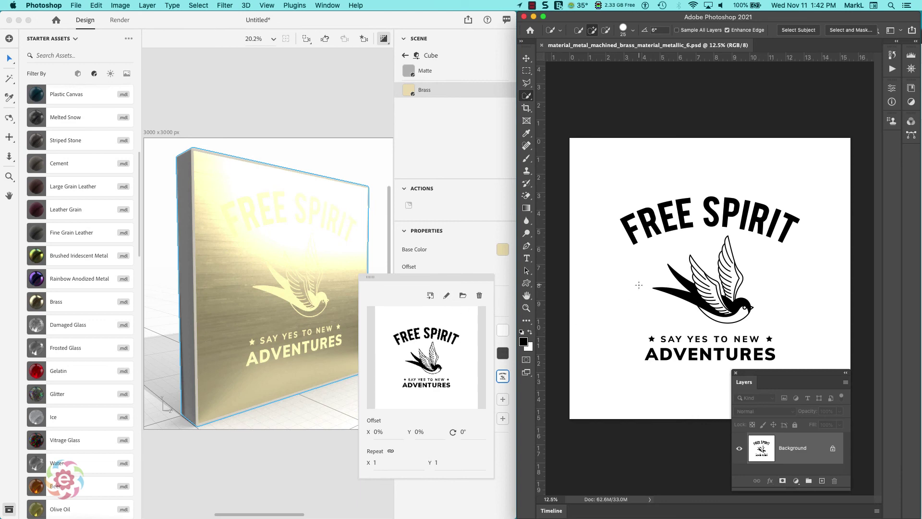
key("super+i")
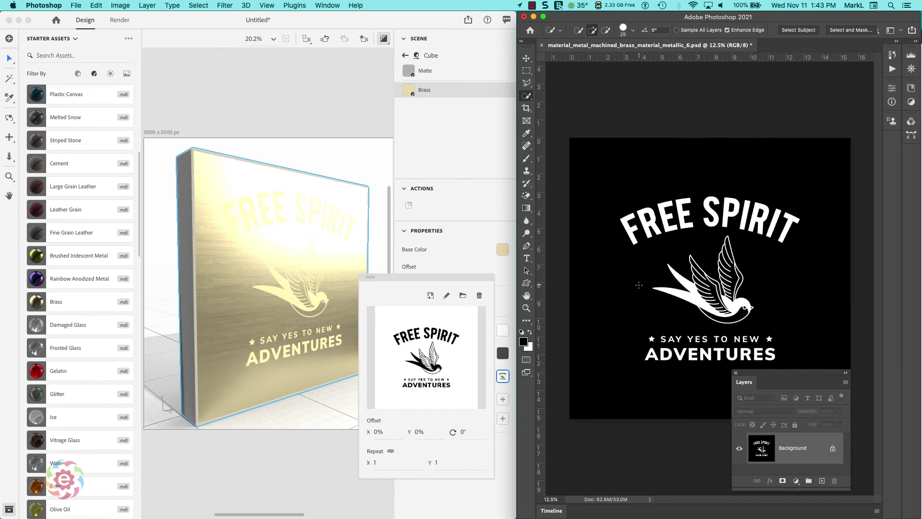
key("super+s")
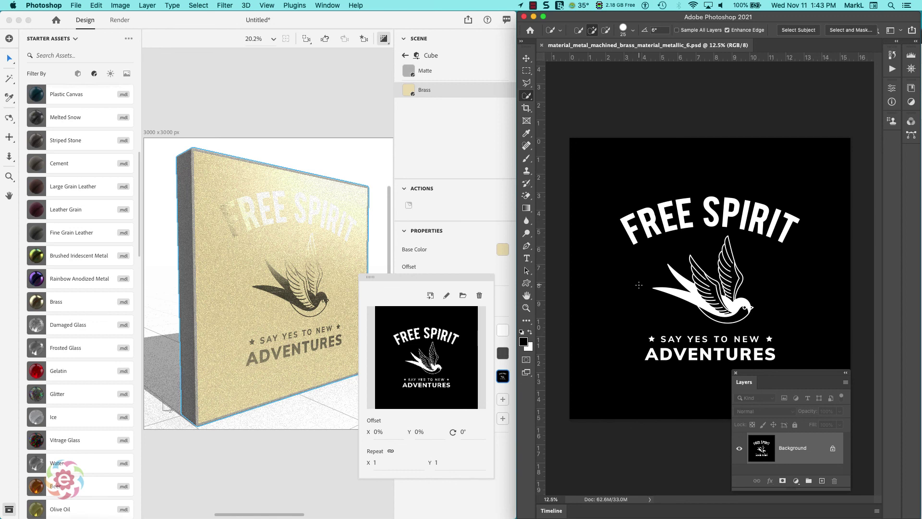
- Return to Dimension and orbit the camera slightly to examine the reflections on the brass logo
left_click(445, 263)
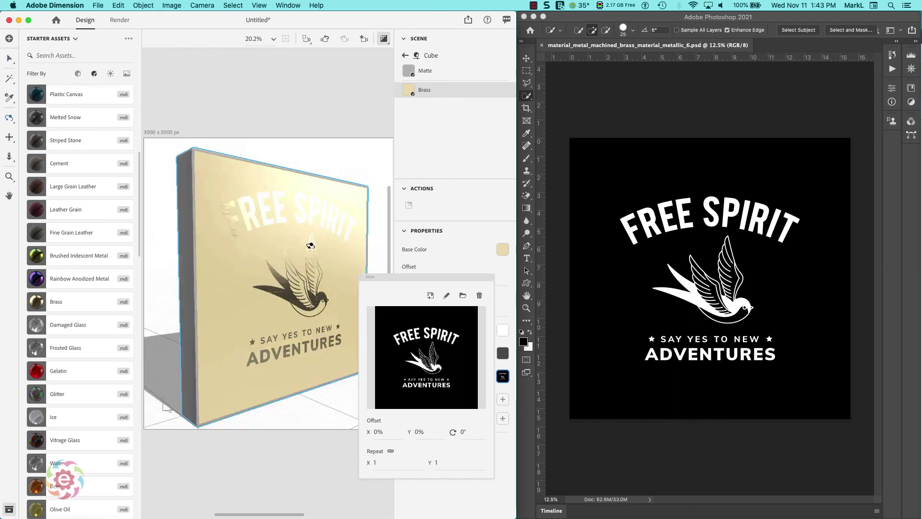
key("1")
left_click_drag(319, 249, 328, 228)
key("v")
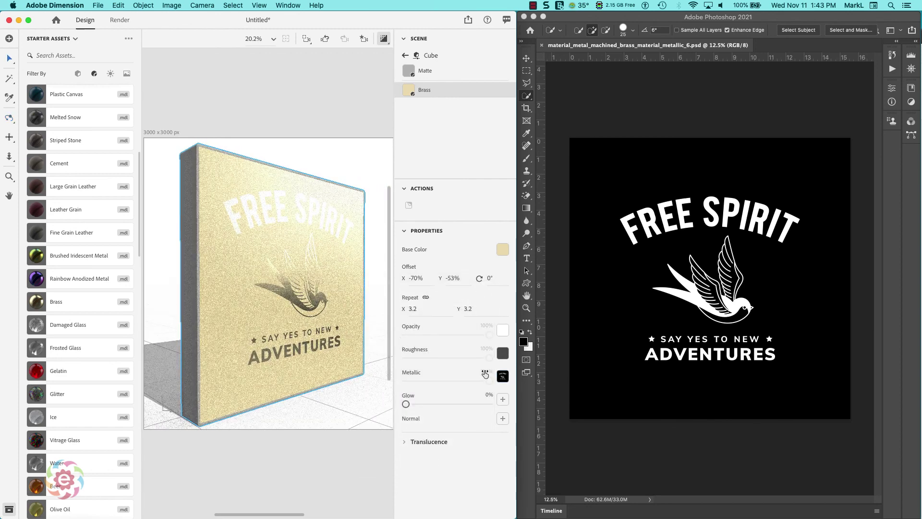